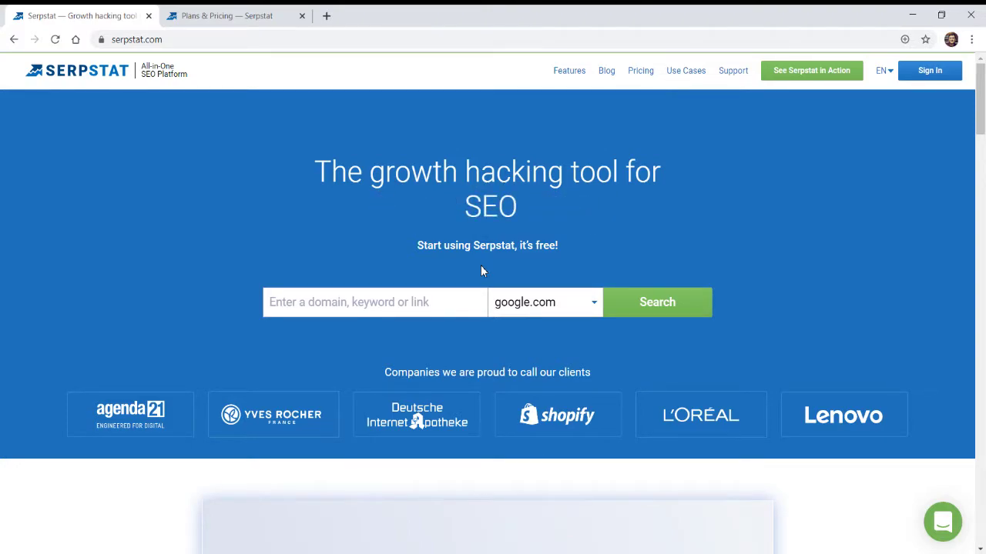
# Open the Plans & Pricing page and read the free registration terms on daily queries and Site Audit access
pyautogui.click(282, 13)
pyautogui.scroll(-4, 660, 260)
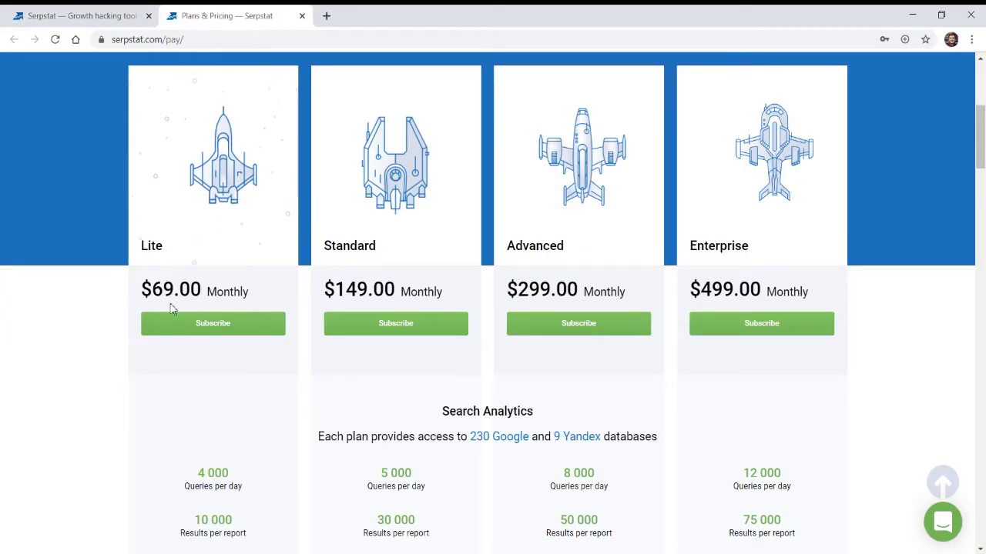
pyautogui.scroll(4, 743, 391)
pyautogui.scroll(1, 743, 392)
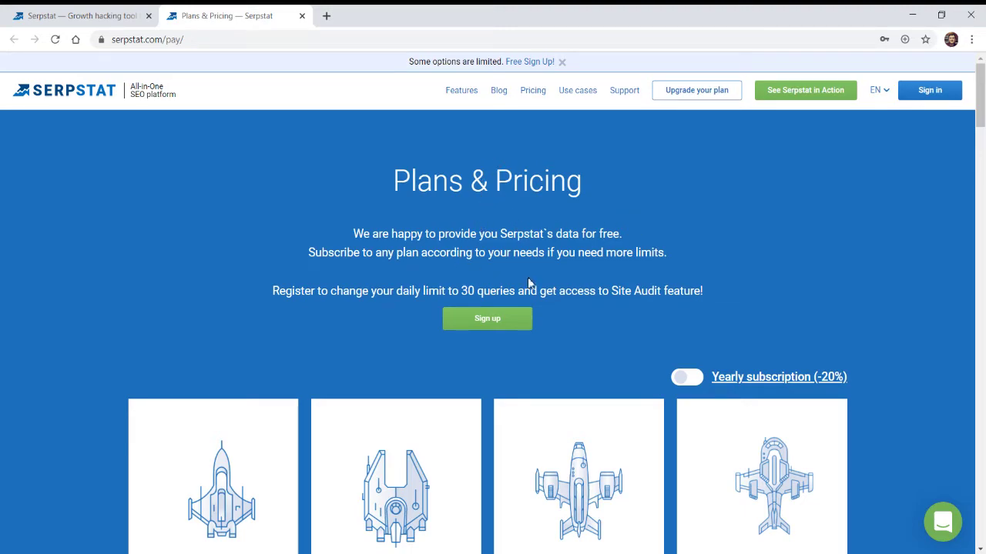
pyautogui.moveTo(463, 290); pyautogui.dragTo(516, 291)
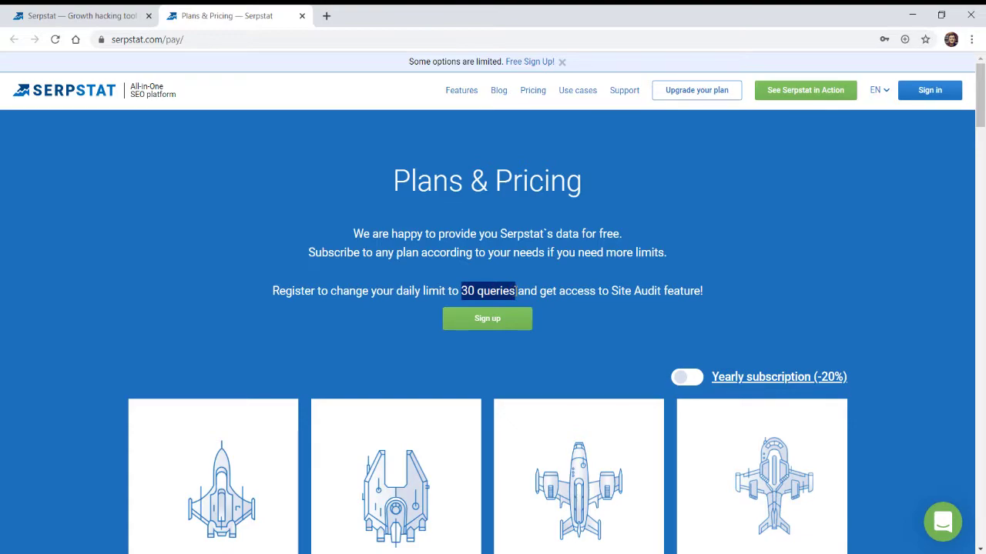
pyautogui.moveTo(612, 290); pyautogui.dragTo(425, 286)
pyautogui.click(704, 303)
pyautogui.click(517, 286)
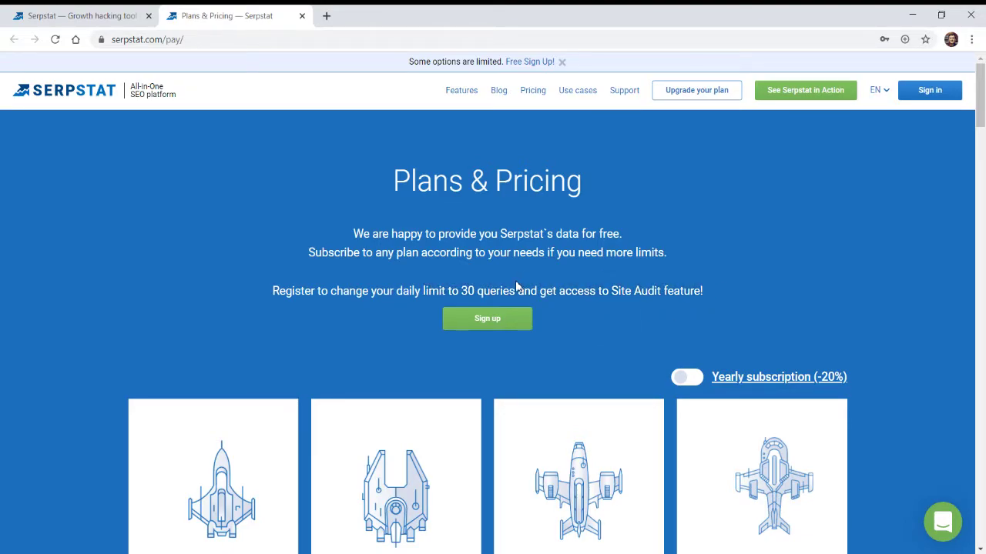
pyautogui.moveTo(267, 290); pyautogui.dragTo(705, 297)
pyautogui.click(658, 326)
# Compare the monthly prices and Search Analytics limits of the Lite, Standard, Advanced and Enterprise plans
pyautogui.scroll(-4, 334, 352)
pyautogui.scroll(2, 347, 365)
pyautogui.scroll(-3, 198, 352)
pyautogui.scroll(6, 249, 347)
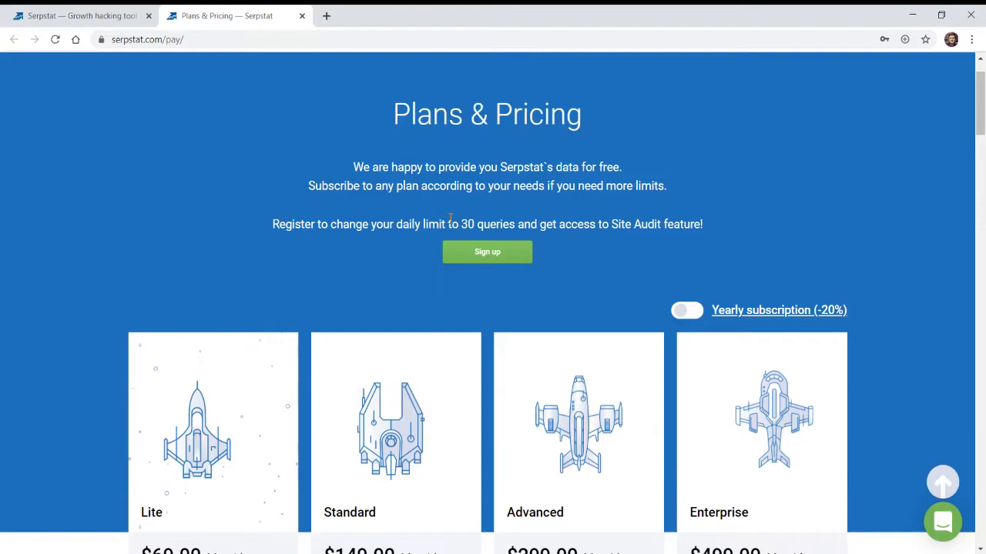
pyautogui.scroll(-6, 332, 259)
pyautogui.scroll(3, 334, 262)
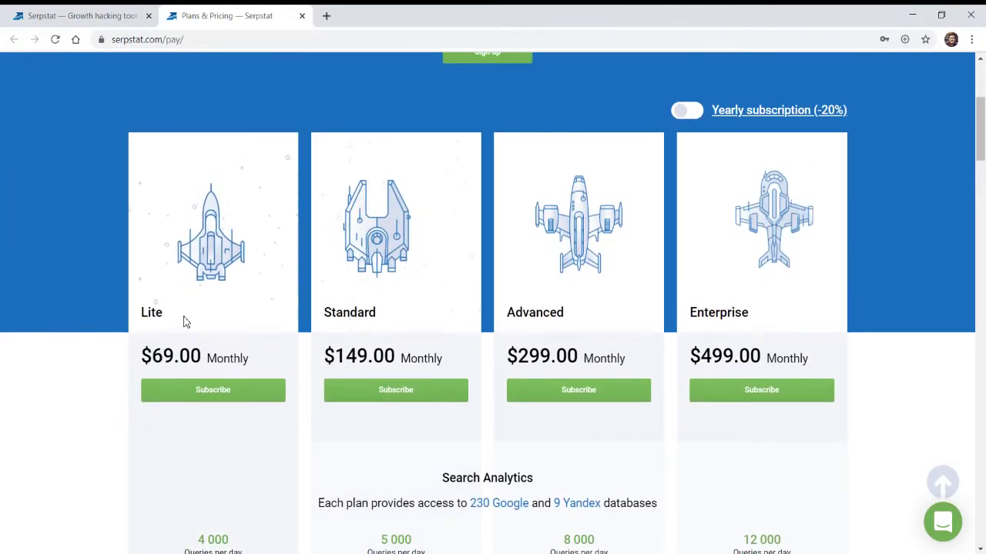
pyautogui.scroll(-2, 192, 354)
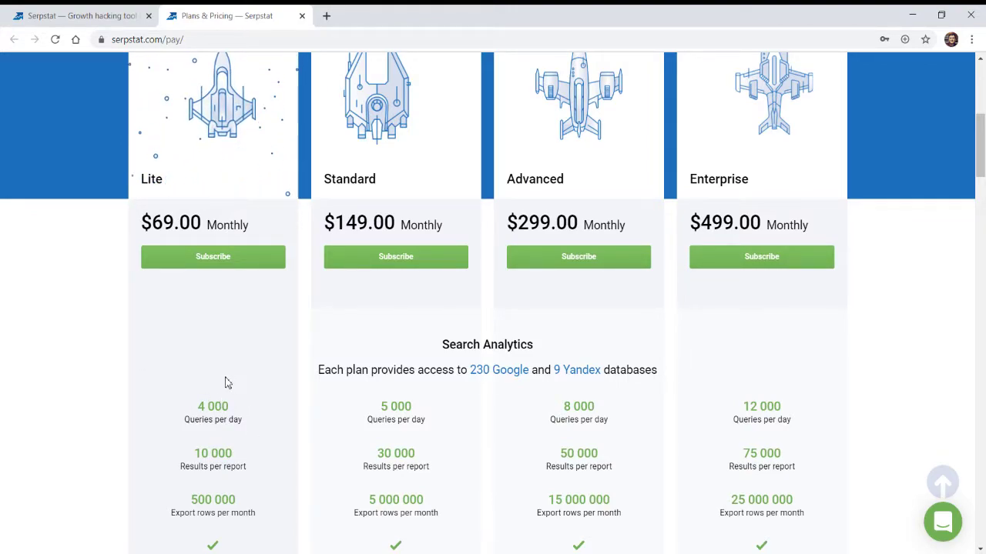
pyautogui.scroll(-1, 229, 383)
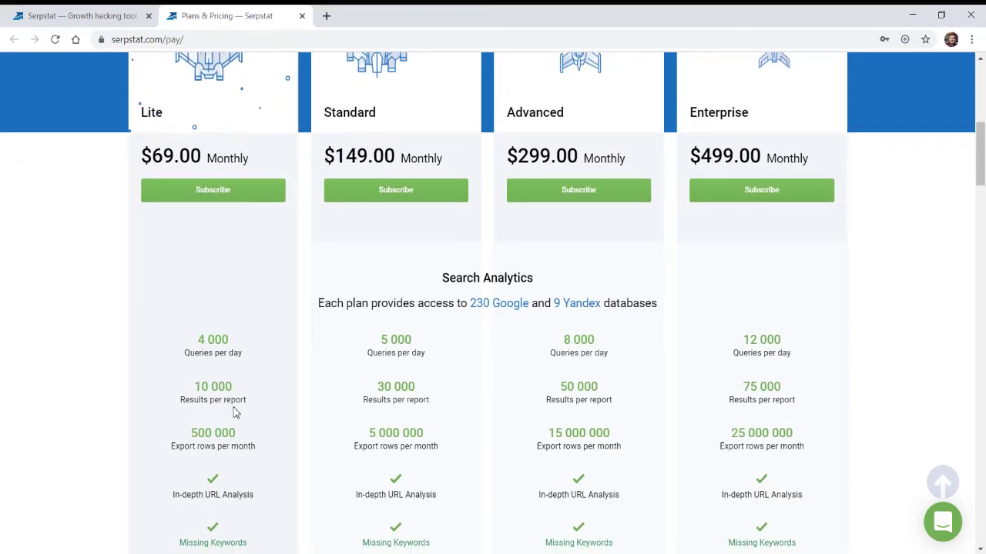
# Review the Position Tracking, Backlink Analysis, Site Audit and Additional limits of all plans, and return to the plan prices
pyautogui.scroll(-5, 214, 386)
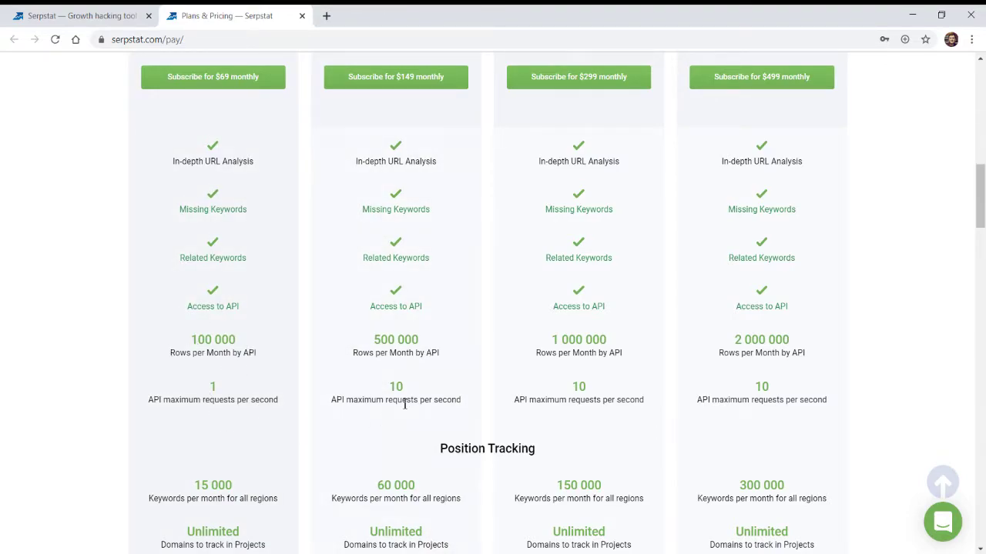
pyautogui.scroll(-6, 288, 352)
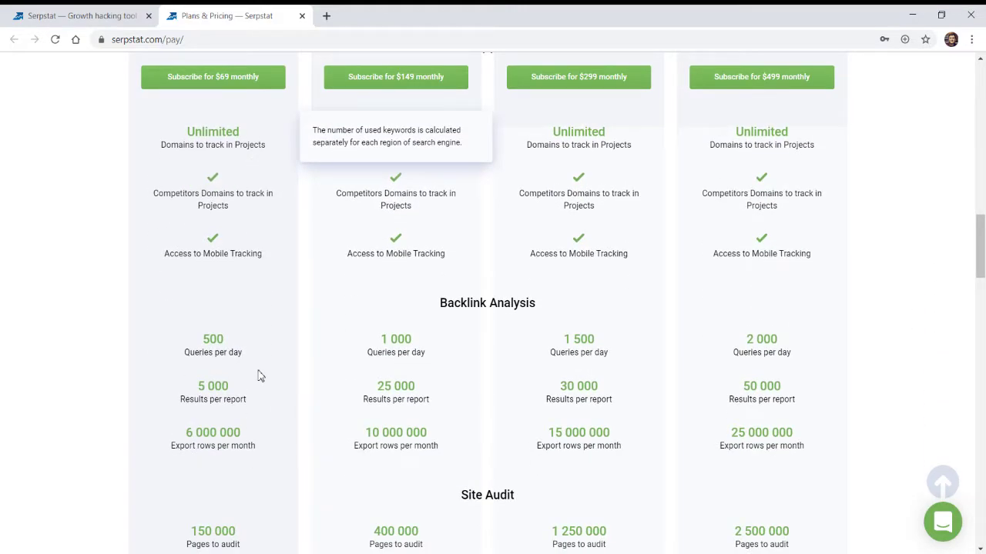
pyautogui.scroll(-1, 259, 375)
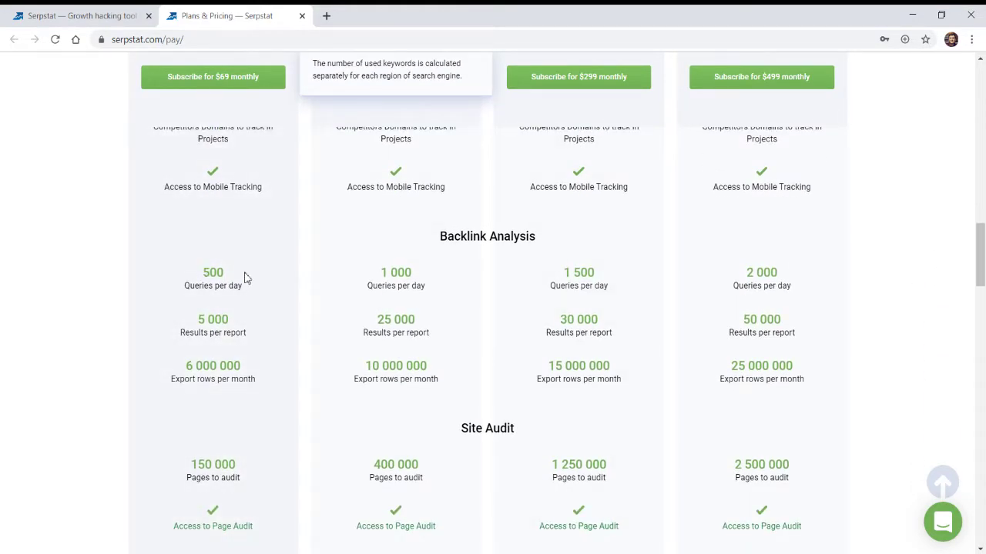
pyautogui.scroll(-8, 202, 322)
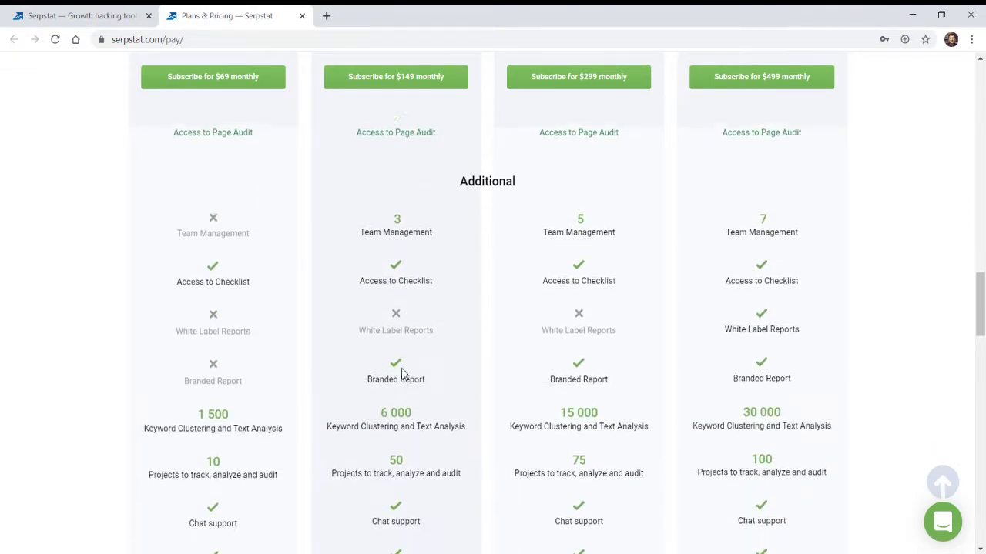
pyautogui.scroll(1, 310, 347)
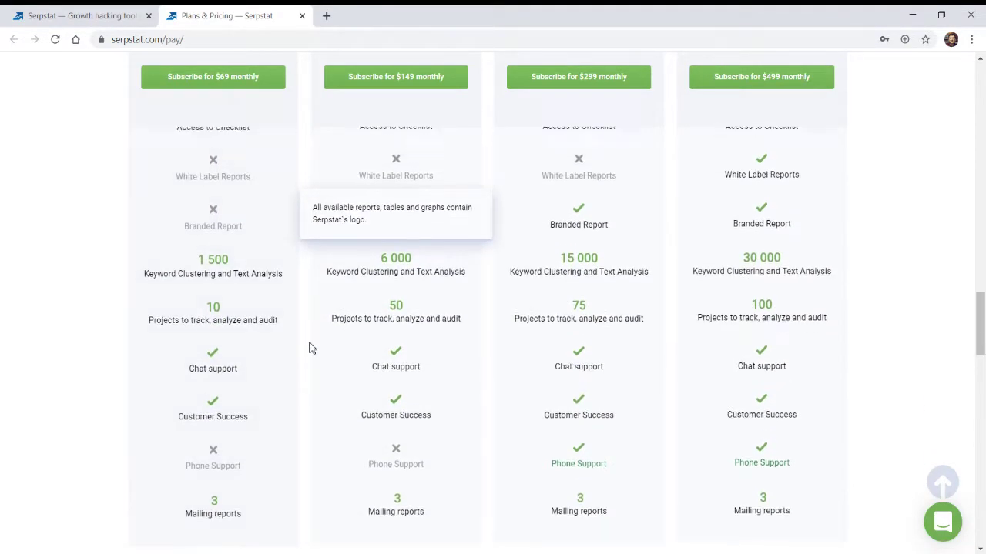
pyautogui.scroll(2, 574, 505)
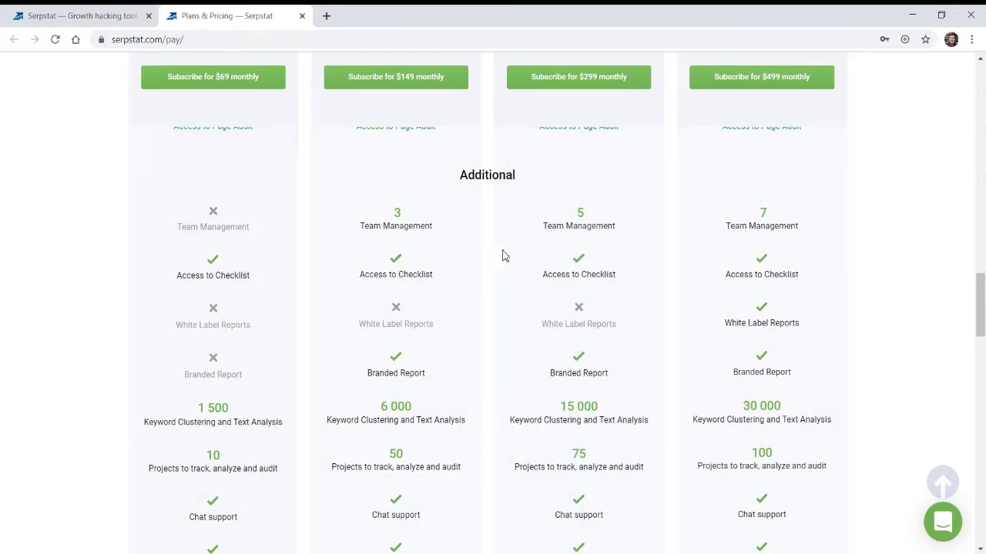
pyautogui.scroll(20, 550, 418)
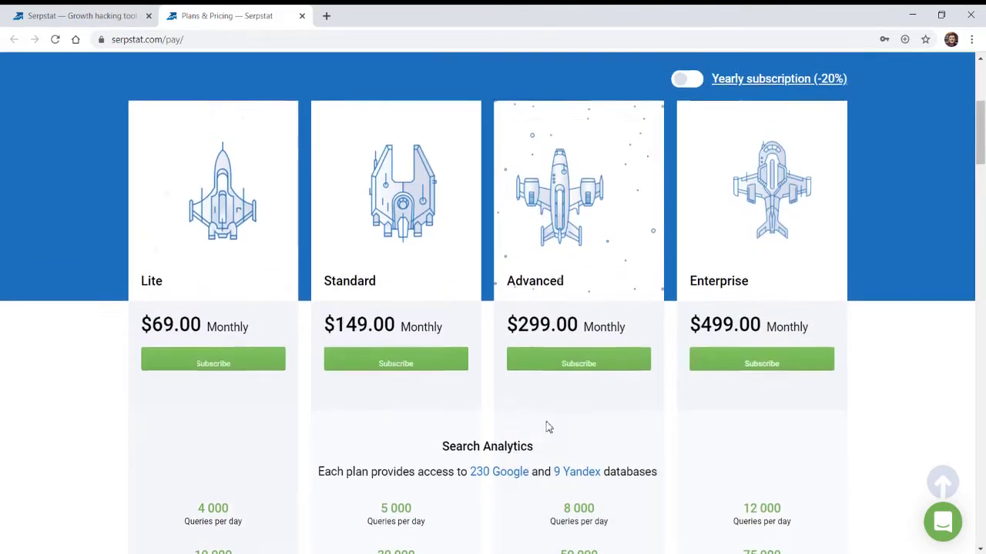
pyautogui.moveTo(151, 355); pyautogui.dragTo(250, 362)
pyautogui.click(238, 358)
# Close the pricing page and search for the keyword "hyperx quadcast" in the google.com database
pyautogui.hotkey('ctrl', 'w')
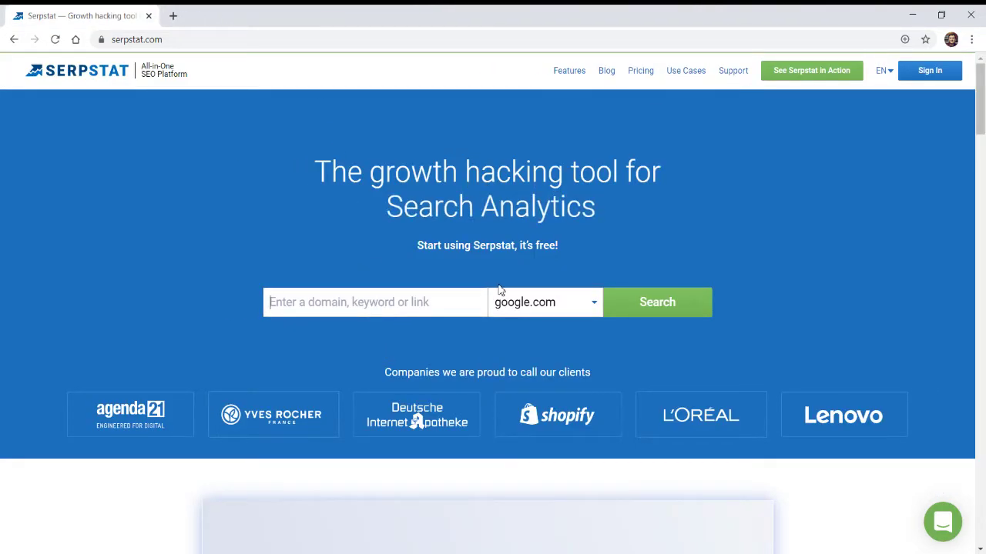
pyautogui.write('hyperx quadcast')
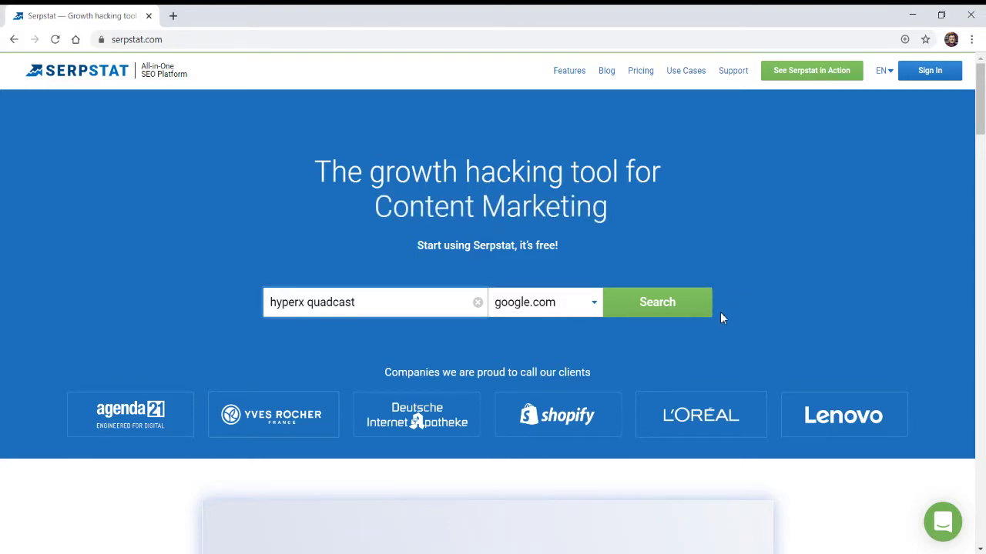
pyautogui.click(653, 302)
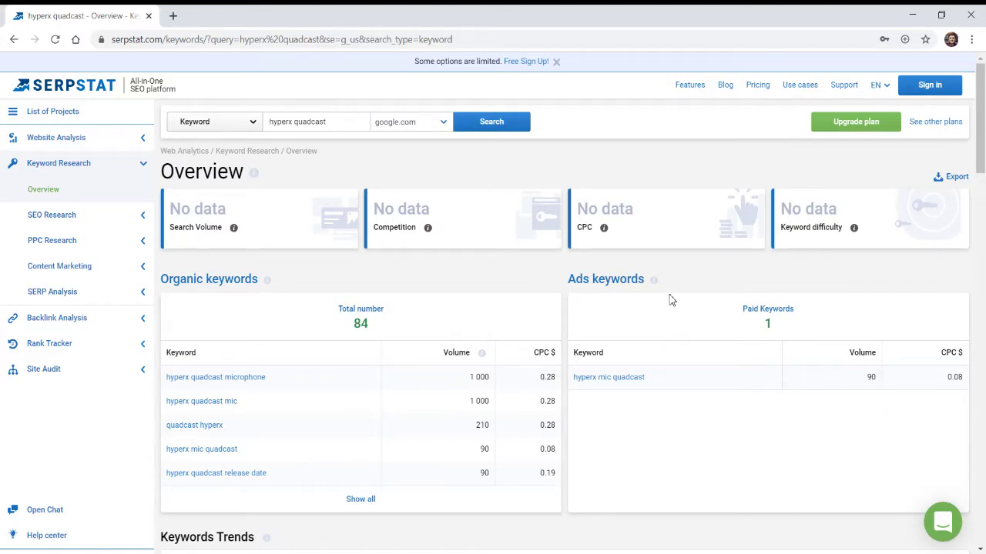
# Examine the keyword overview for hyperx quadcast, including its summary metrics, organic keywords and ads keywords
pyautogui.scroll(-1, 455, 309)
pyautogui.scroll(-1, 657, 420)
pyautogui.scroll(-1, 653, 415)
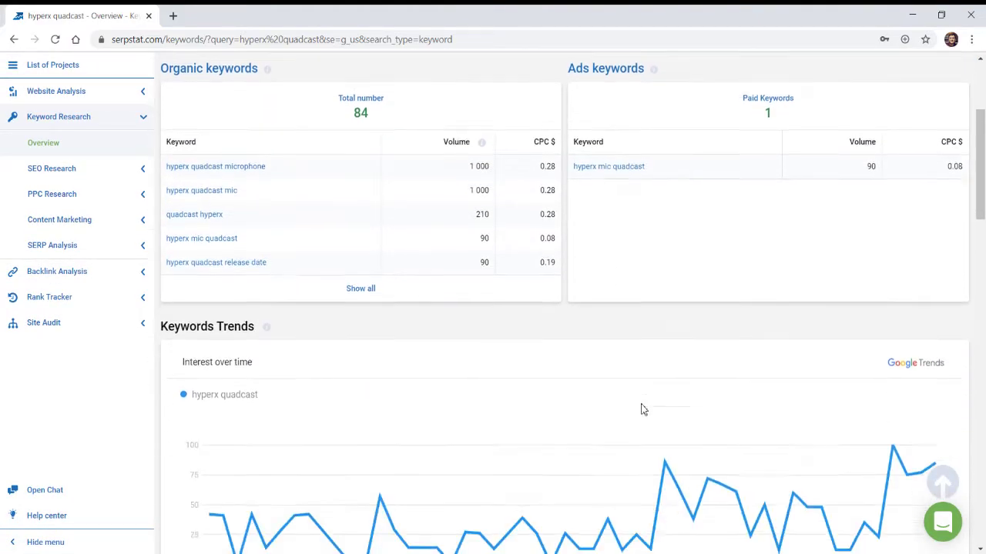
pyautogui.scroll(-3, 539, 377)
pyautogui.scroll(3, 331, 331)
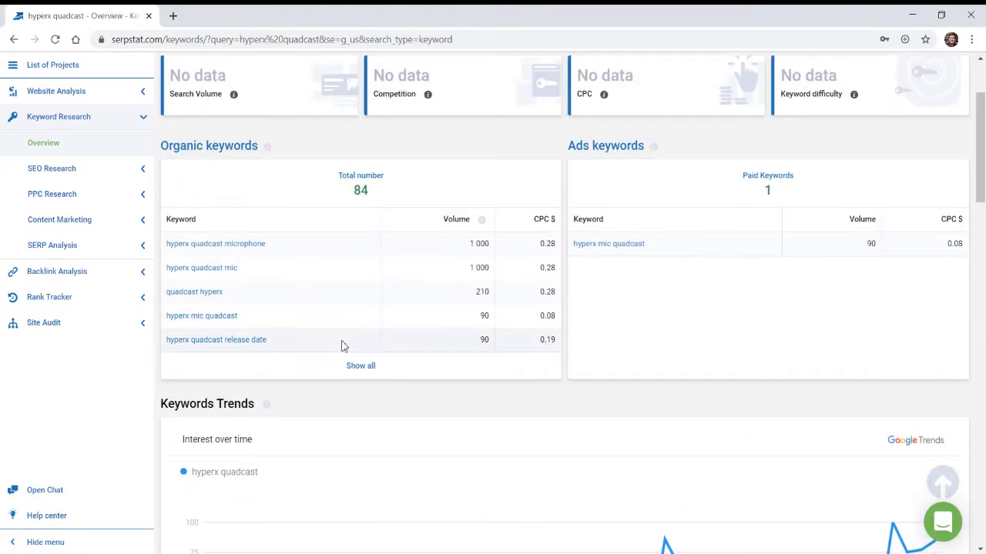
pyautogui.scroll(2, 343, 346)
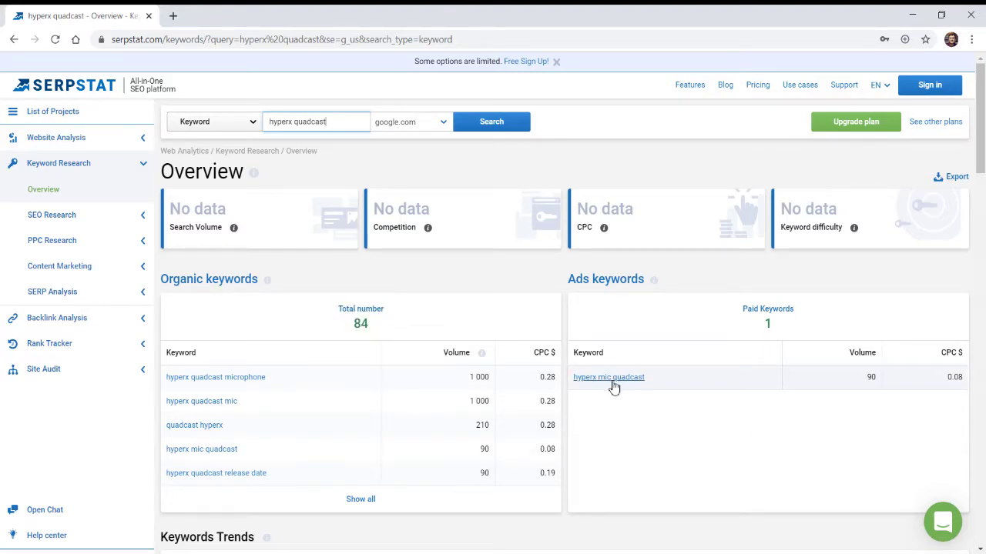
# Examine the Keywords Trends chart for hyperx quadcast, noting the dates along the time axis
pyautogui.scroll(-5, 708, 467)
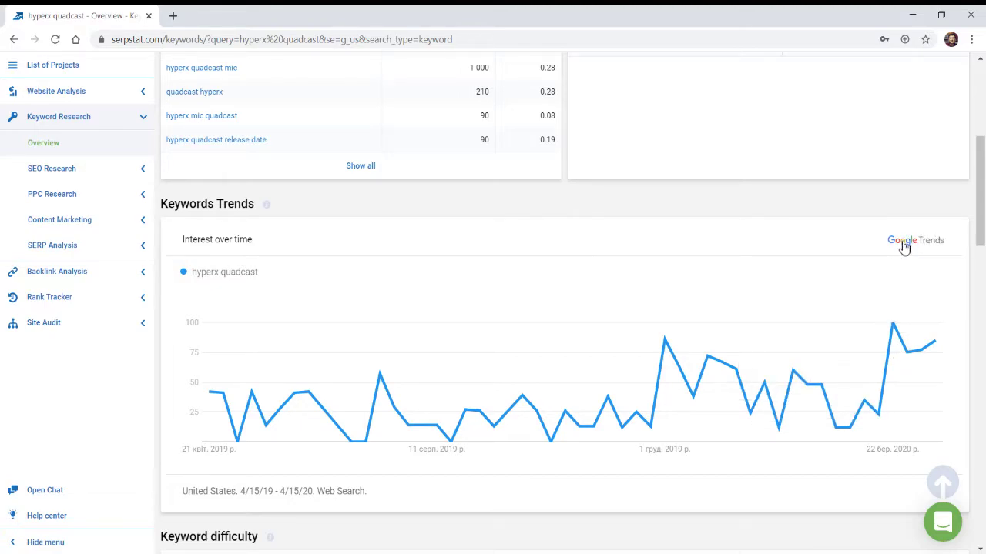
pyautogui.scroll(-1, 508, 190)
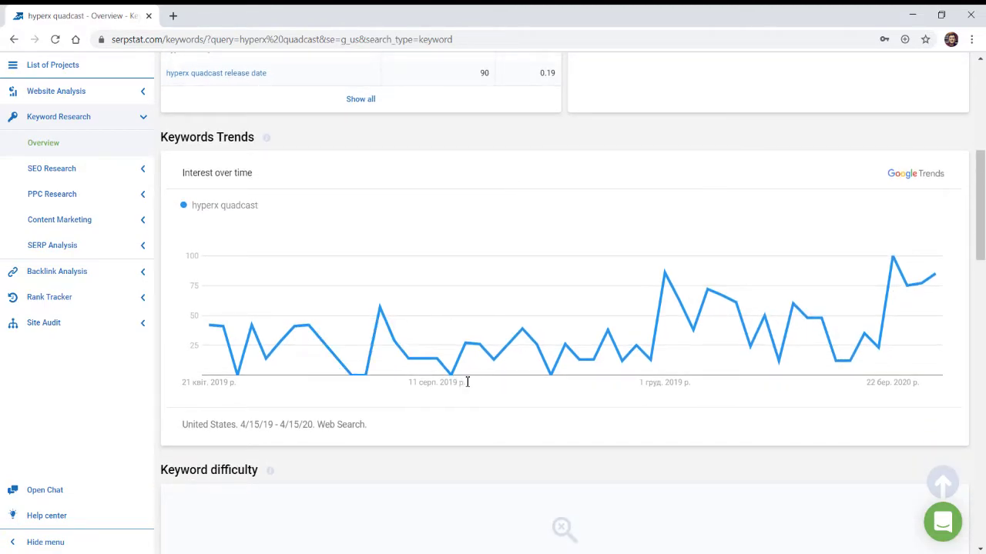
pyautogui.moveTo(460, 383); pyautogui.dragTo(408, 383)
pyautogui.click(427, 380)
pyautogui.scroll(6, 497, 405)
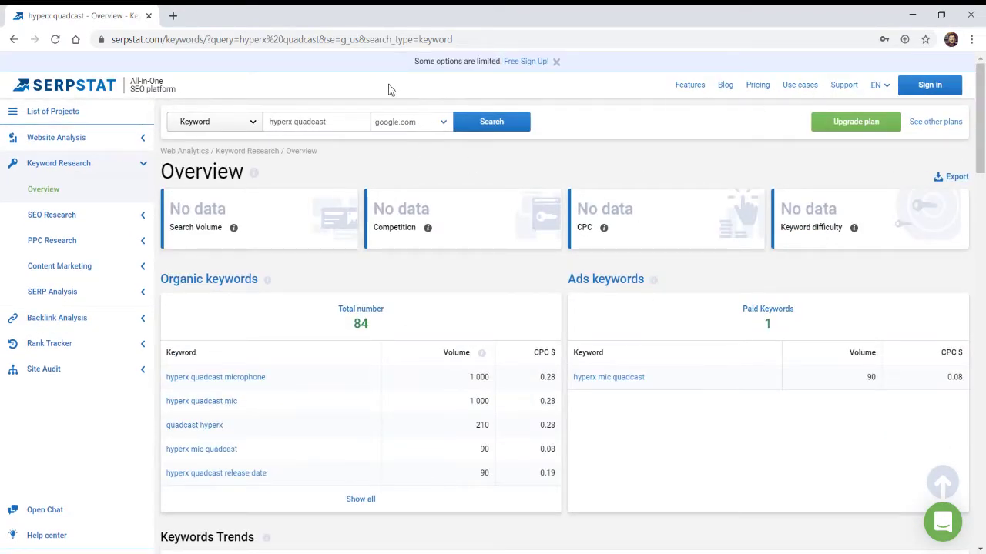
pyautogui.scroll(-6, 842, 322)
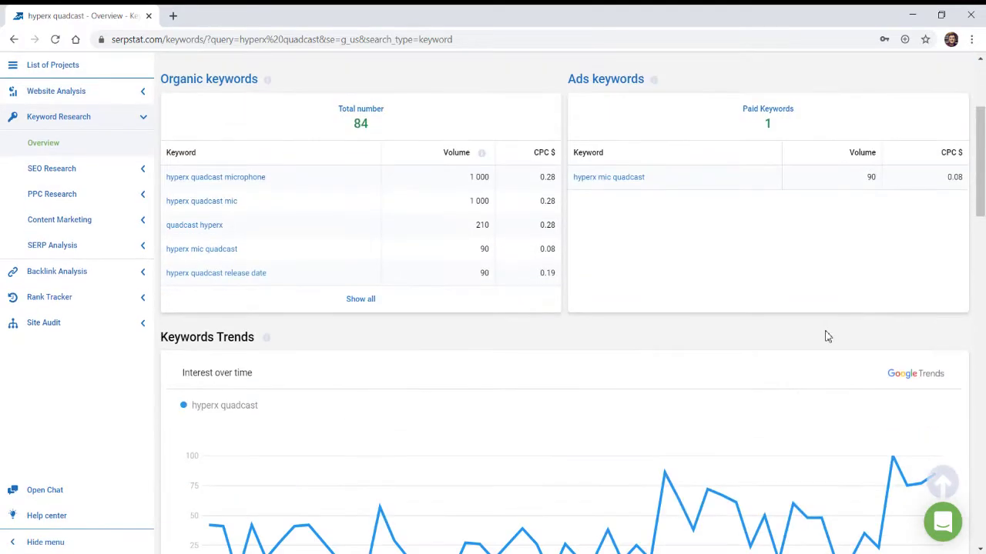
pyautogui.moveTo(654, 320); pyautogui.dragTo(699, 323)
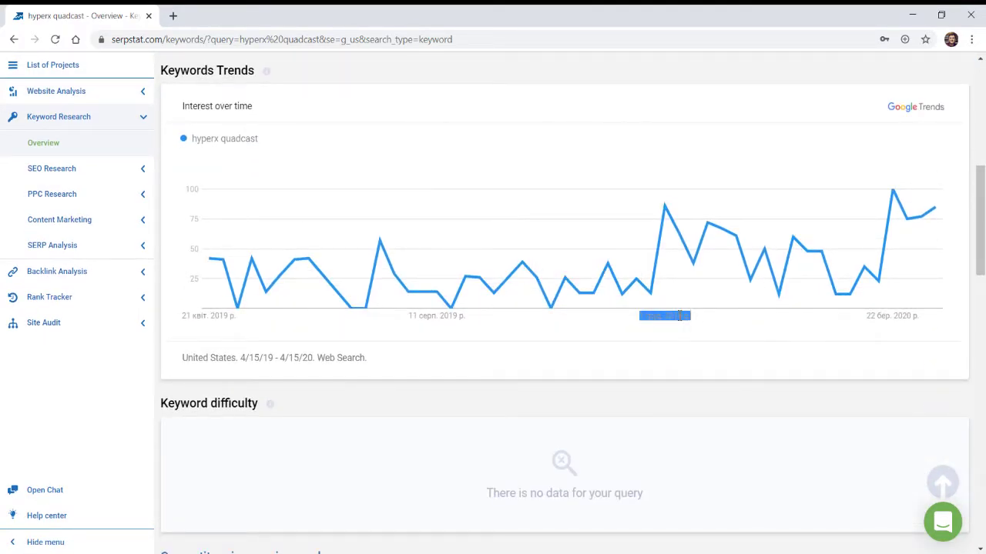
pyautogui.click(904, 332)
# Review the Keyword difficulty section, the organic search competitors table and the Competitors graph
pyautogui.scroll(-4, 608, 301)
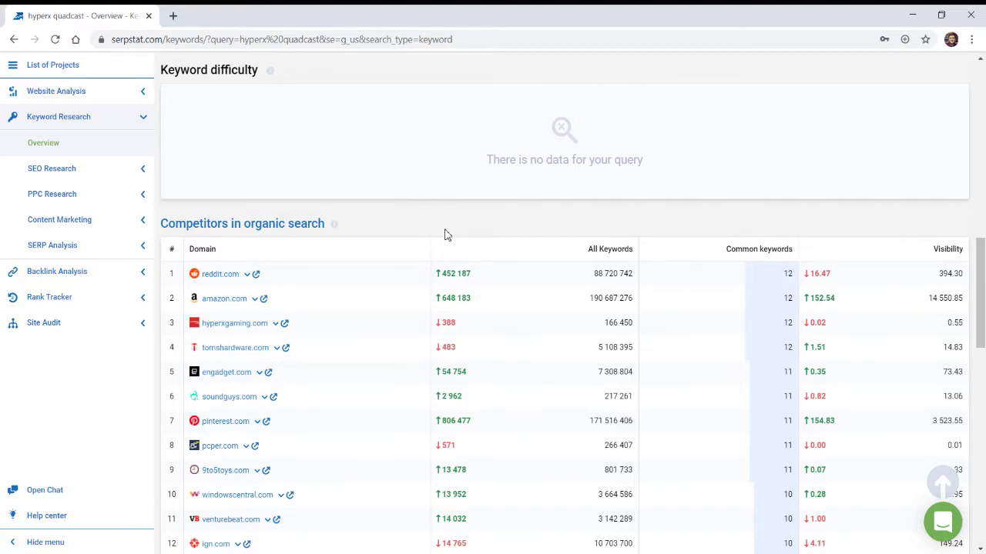
pyautogui.scroll(-6, 638, 335)
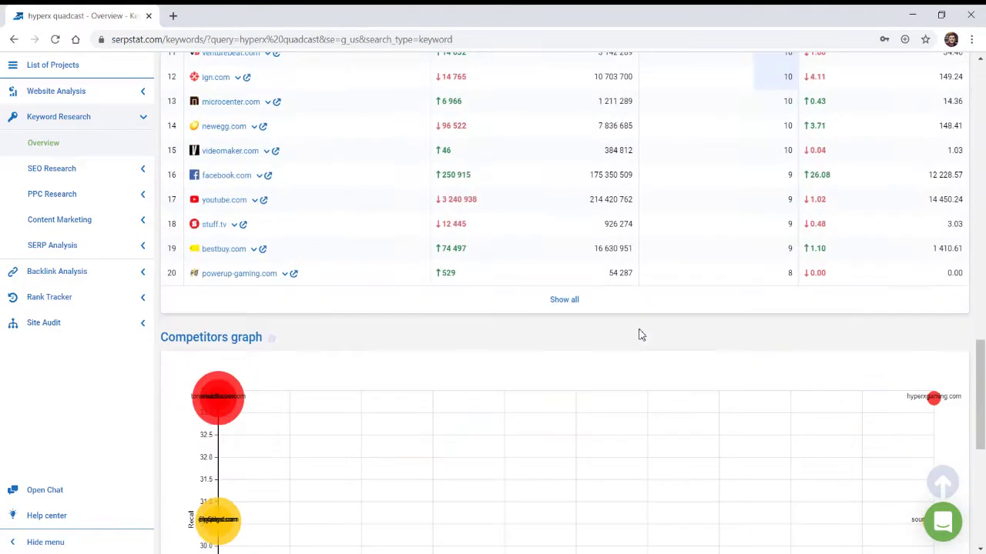
pyautogui.scroll(-3, 388, 288)
pyautogui.moveTo(204, 210)
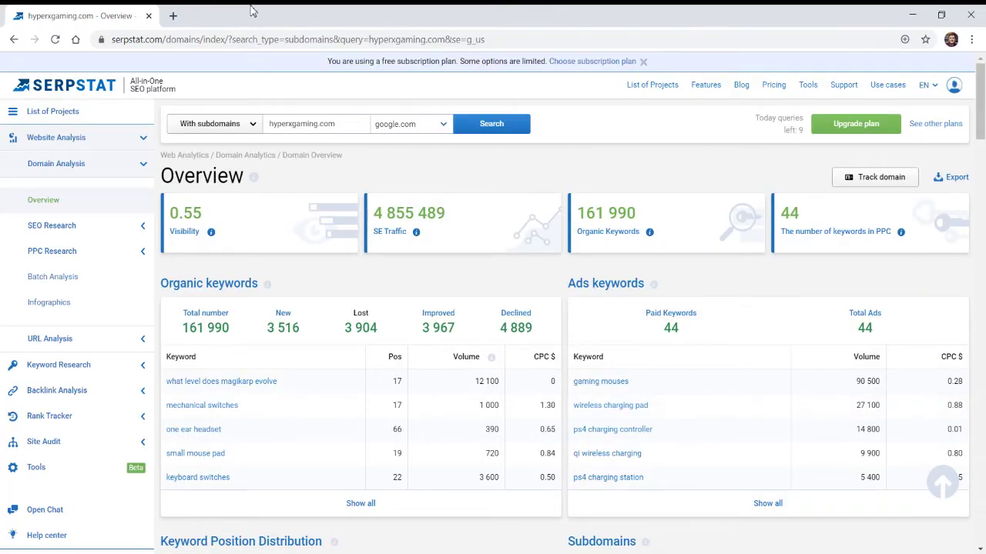
# Check the search type options available for the hyperxgaming.com query, such as root domain, URL and keyword
pyautogui.click(227, 124)
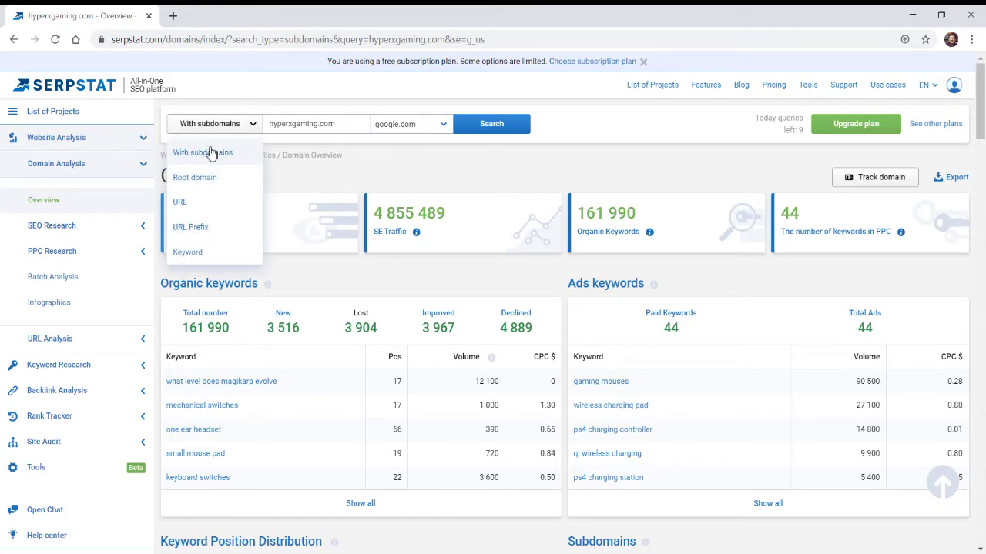
pyautogui.click(305, 123)
pyautogui.click(231, 127)
pyautogui.click(322, 134)
pyautogui.click(209, 129)
pyautogui.click(315, 127)
pyautogui.tripleClick(352, 127)
pyautogui.moveTo(352, 127); pyautogui.dragTo(253, 127)
pyautogui.click(355, 127)
pyautogui.click(491, 170)
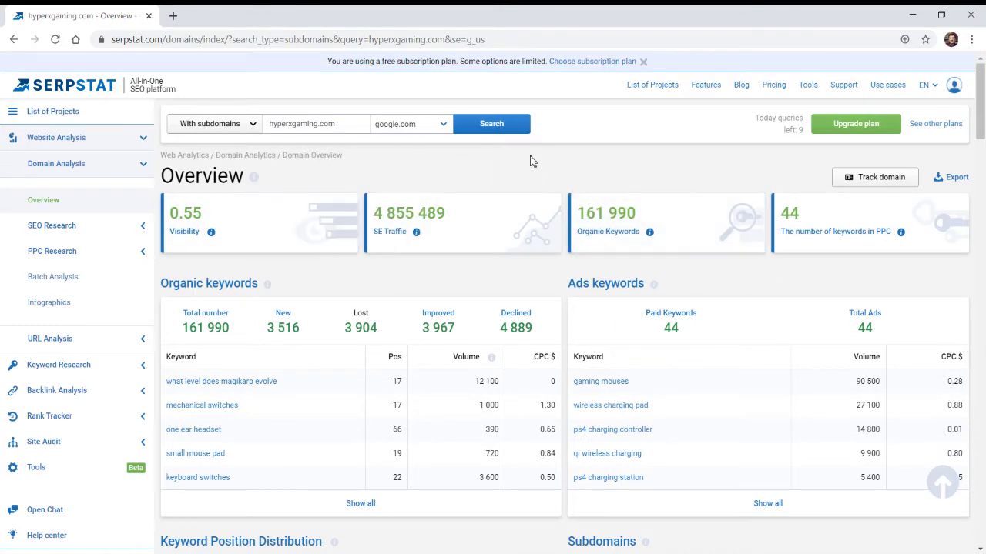
# Read the explanations of the Visibility, SE Traffic and Organic Keywords metrics in the domain overview
pyautogui.moveTo(212, 234)
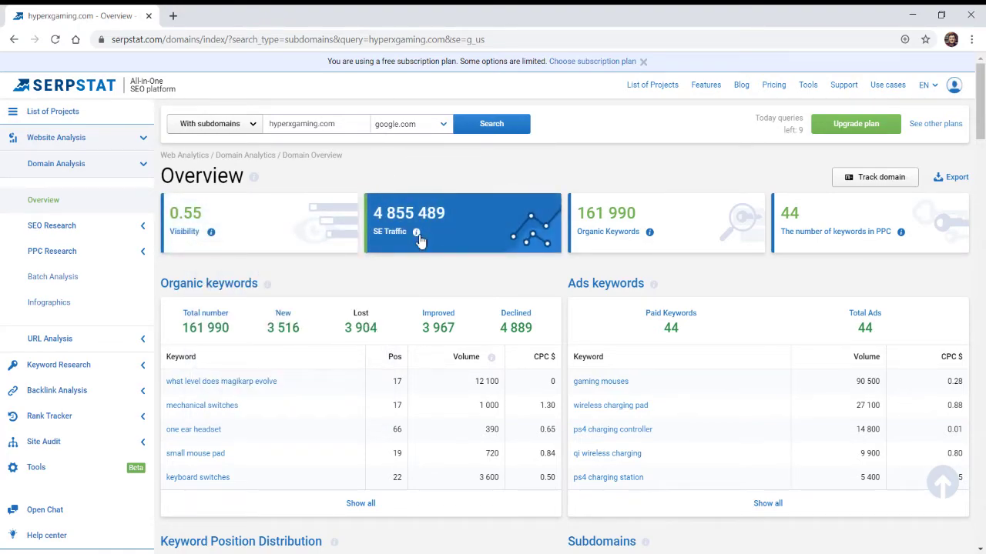
pyautogui.moveTo(417, 234)
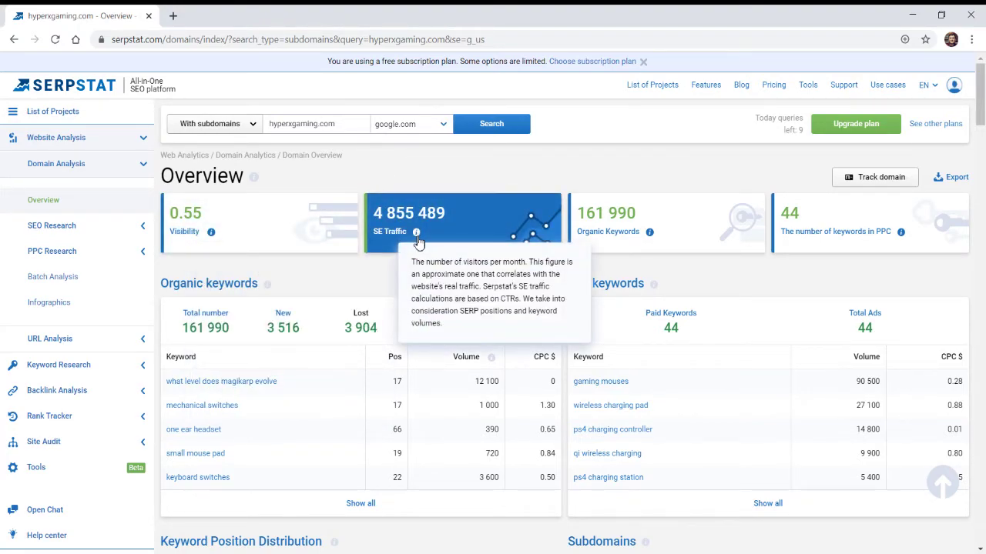
pyautogui.moveTo(651, 237)
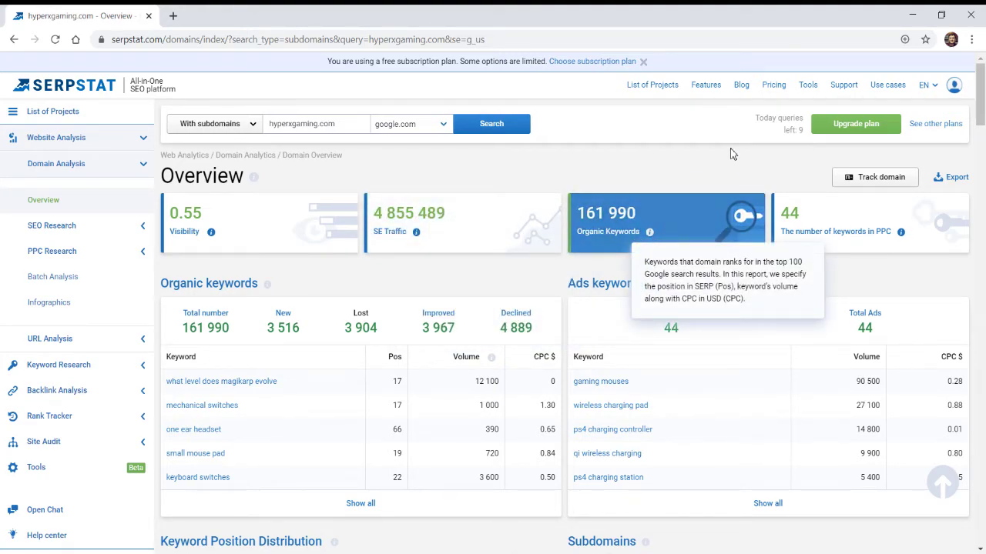
pyautogui.moveTo(416, 233)
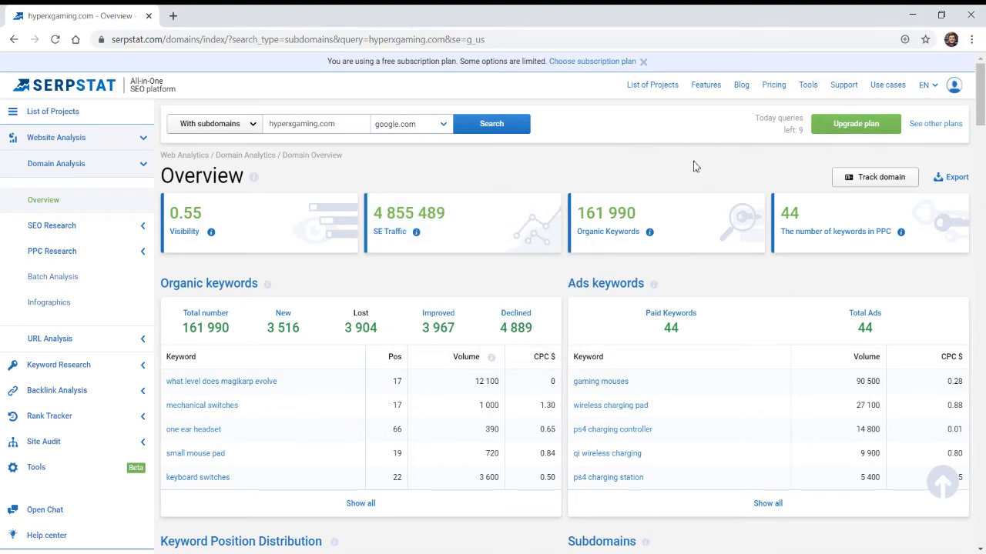
# Review the hyperxgaming.com domain overview, covering its organic and ads keywords, Keyword Position Distribution, Subdomains, organic search competitors and Competitors graph
pyautogui.scroll(-1, 539, 254)
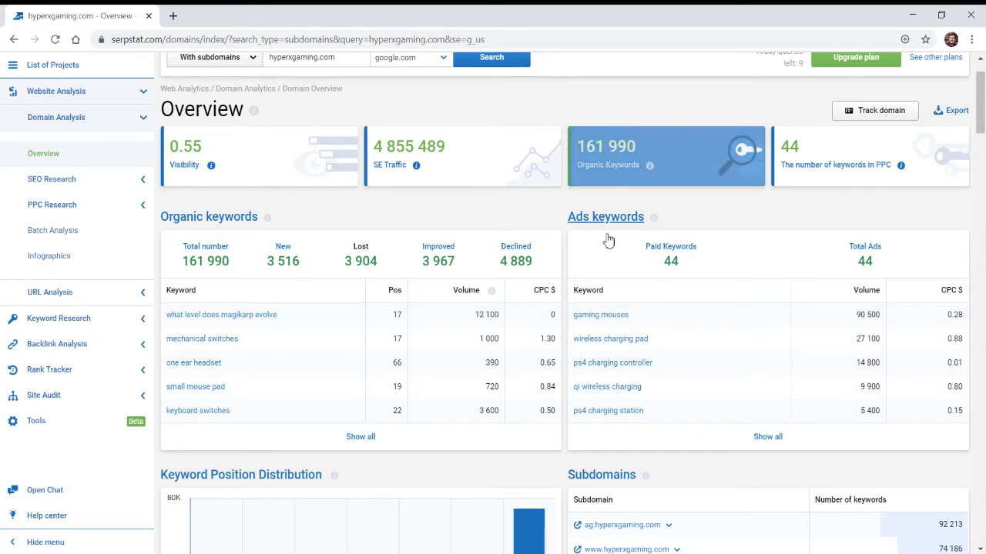
pyautogui.scroll(-4, 646, 347)
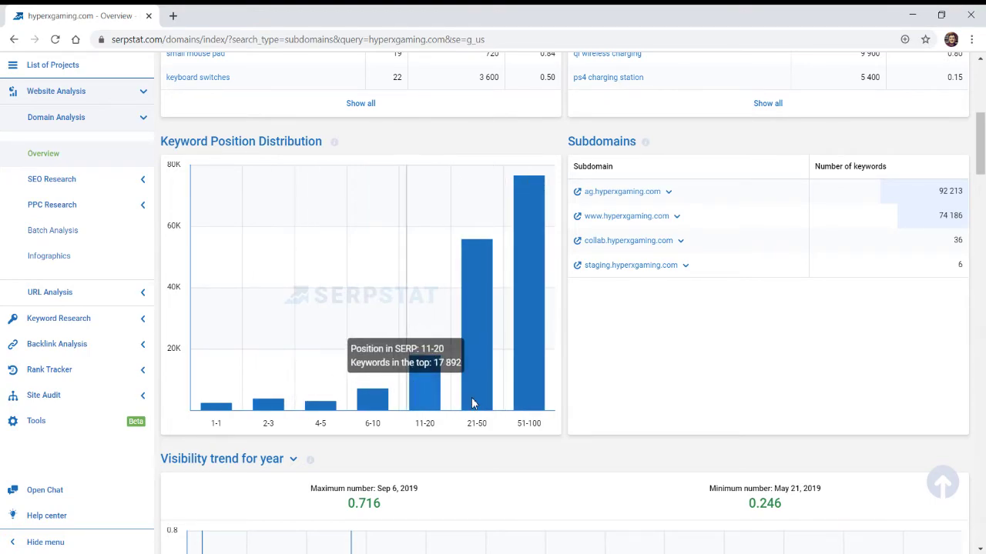
pyautogui.scroll(-15, 259, 319)
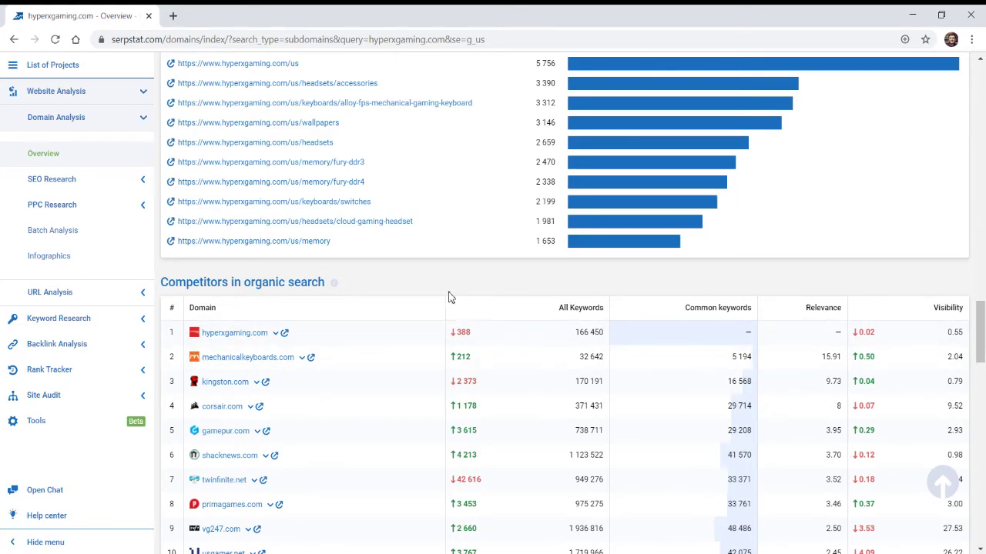
pyautogui.scroll(-10, 485, 286)
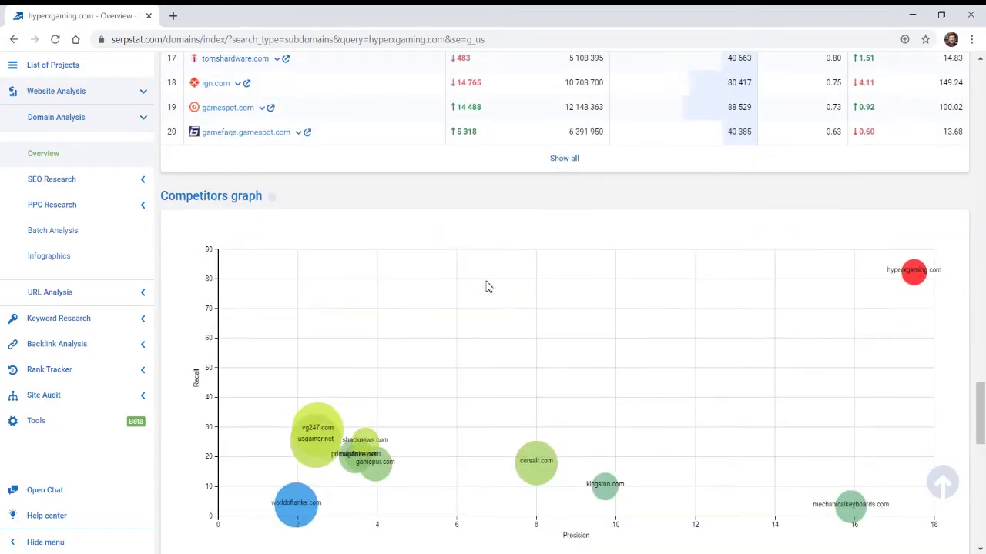
pyautogui.scroll(-2, 513, 344)
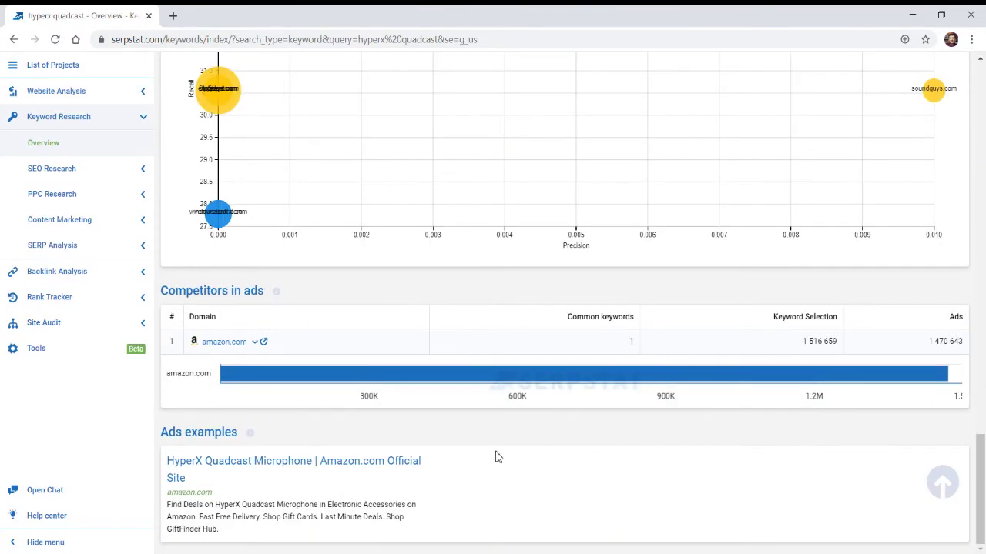
# Return to the summary metrics at the beginning of the hyperx quadcast keyword overview
pyautogui.scroll(15, 497, 456)
pyautogui.scroll(10, 509, 462)
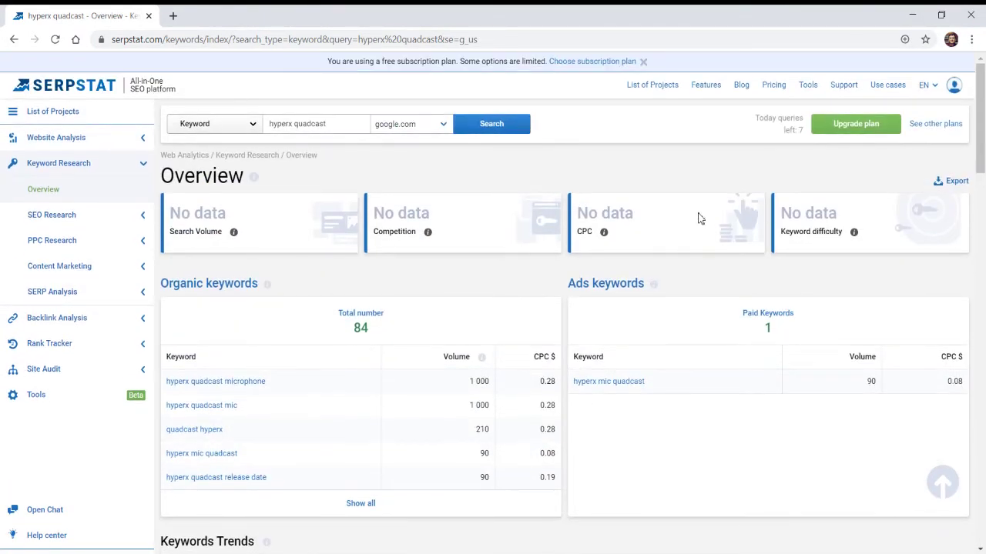